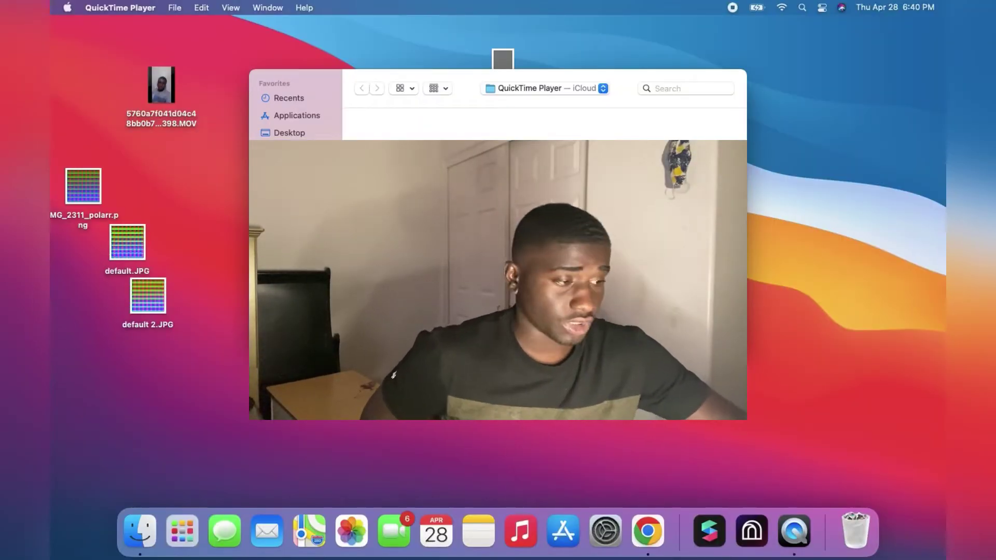
Switch to Google Chrome, make its window full screen and open effecthouse.tiktok.com
key(Escape)
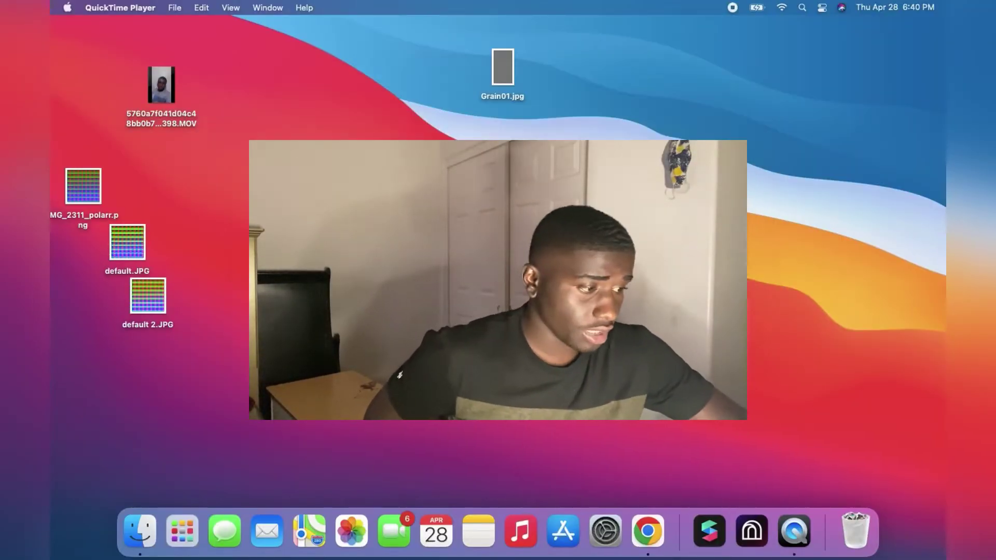
click(652, 549)
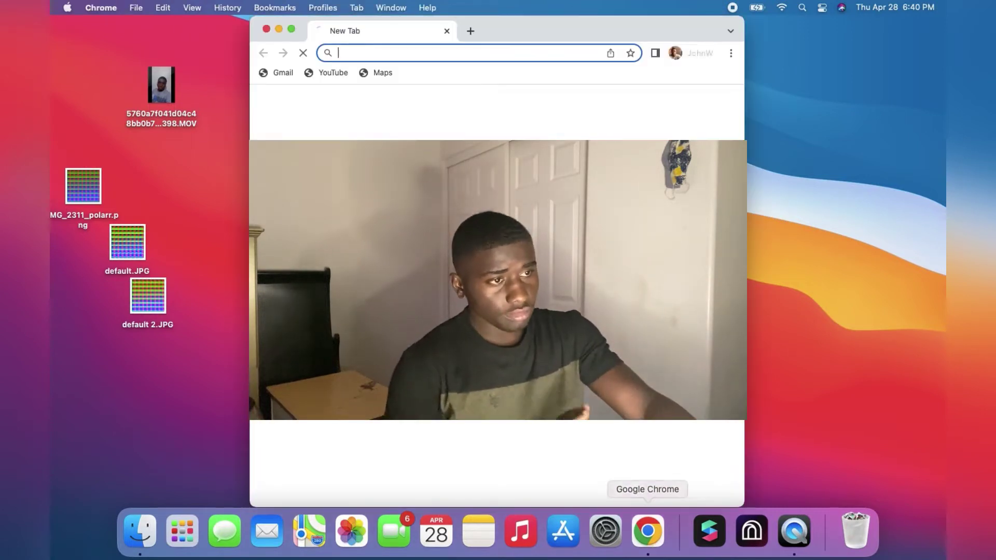
click(294, 29)
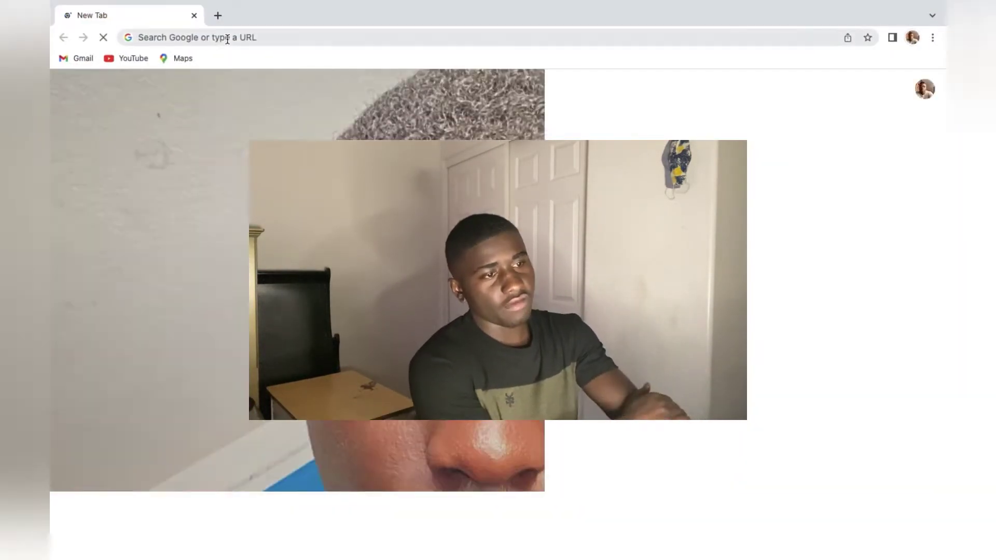
click(227, 38)
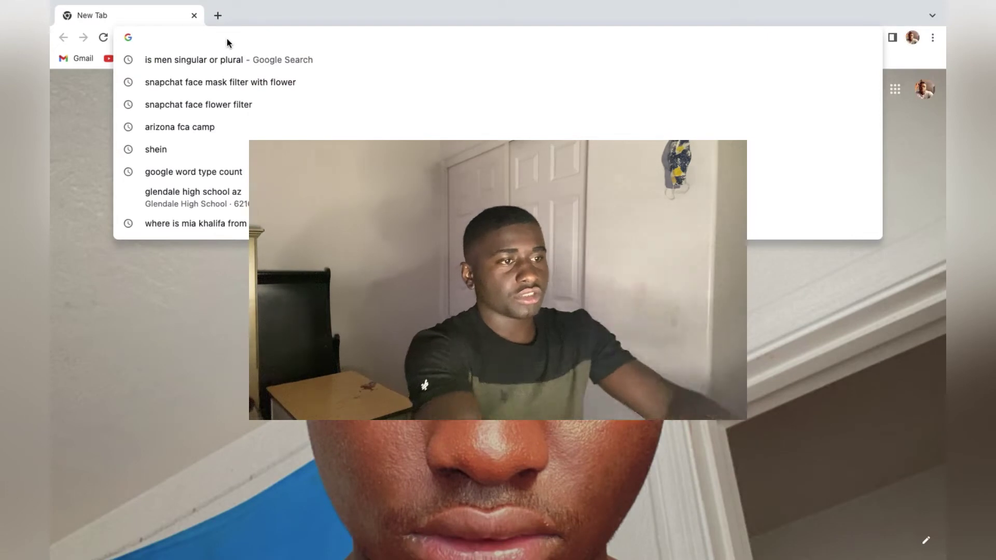
text(ef)
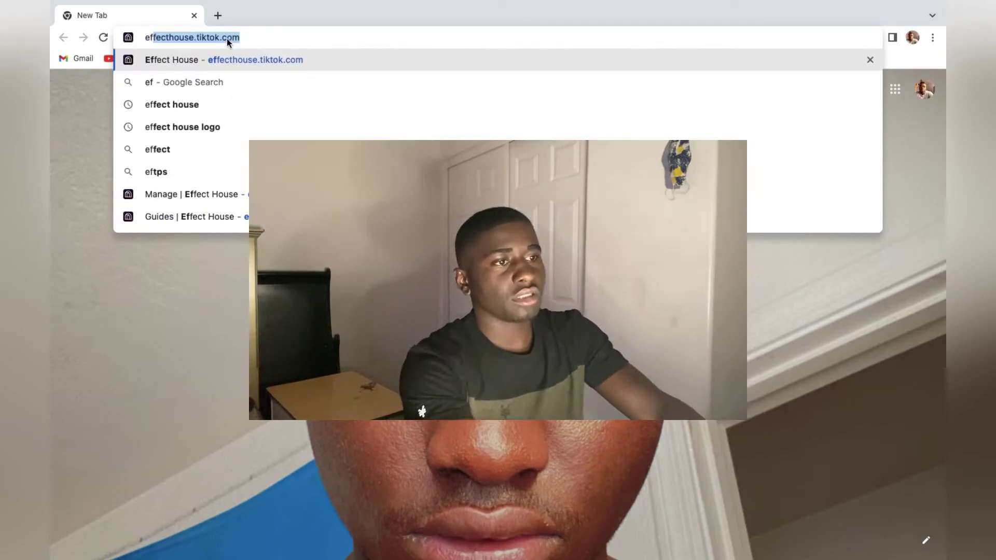
key(Return)
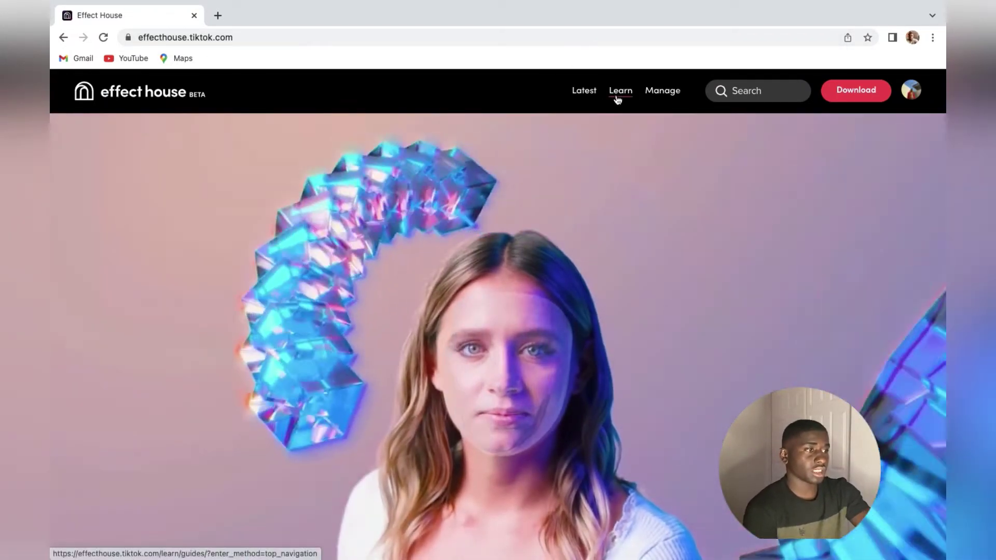
Open the Filter guide from the Post effect section of Effect House's technical guides
click(617, 99)
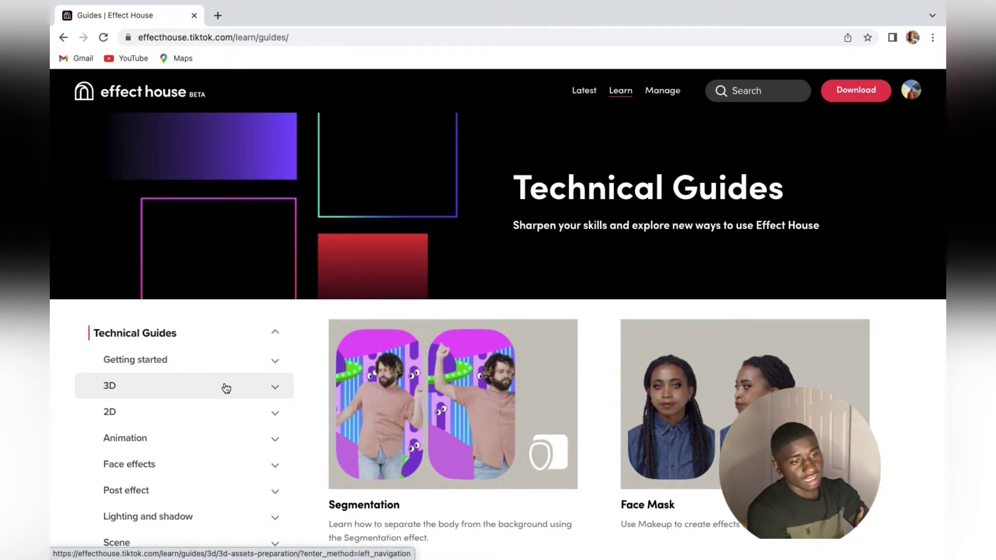
scroll(225, 388, down, 1)
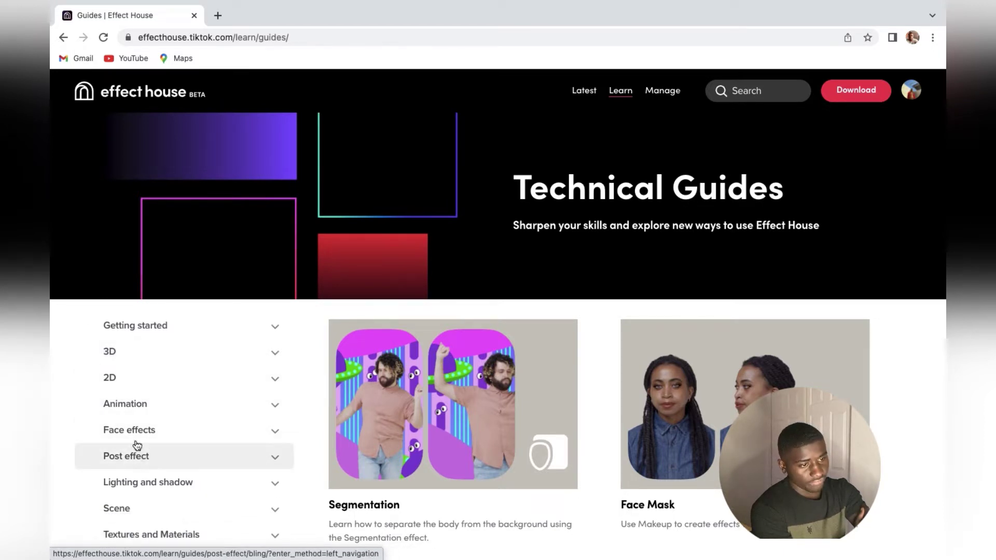
scroll(169, 465, down, 3)
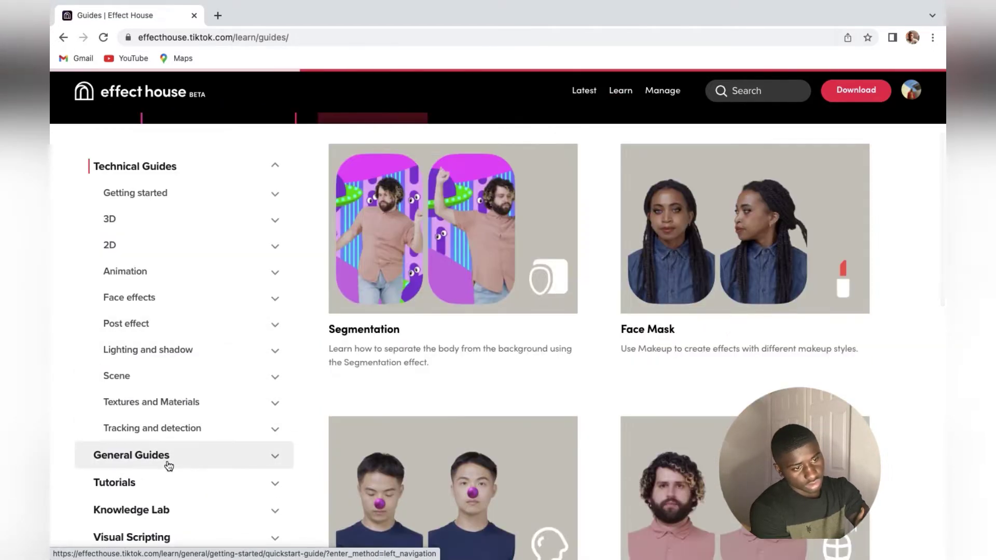
click(200, 334)
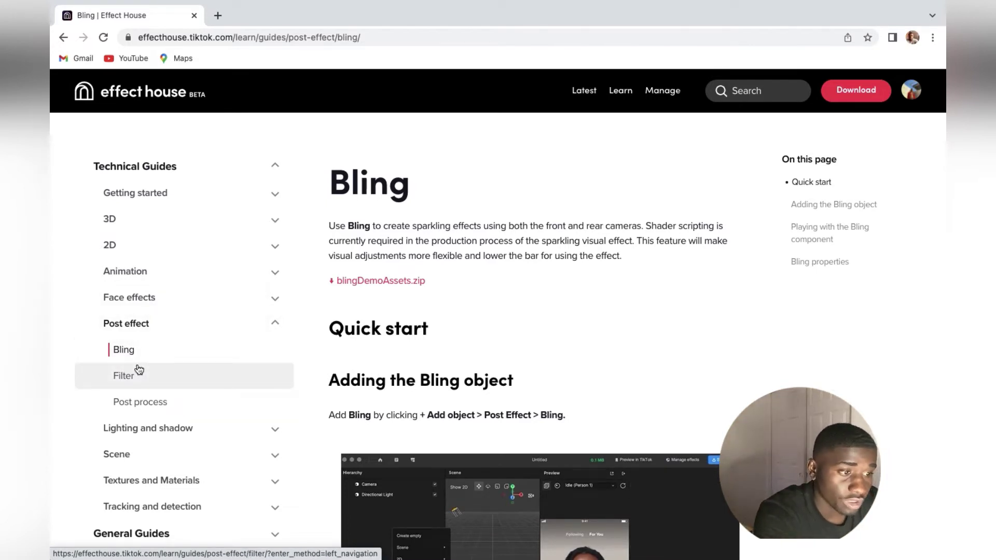
click(146, 381)
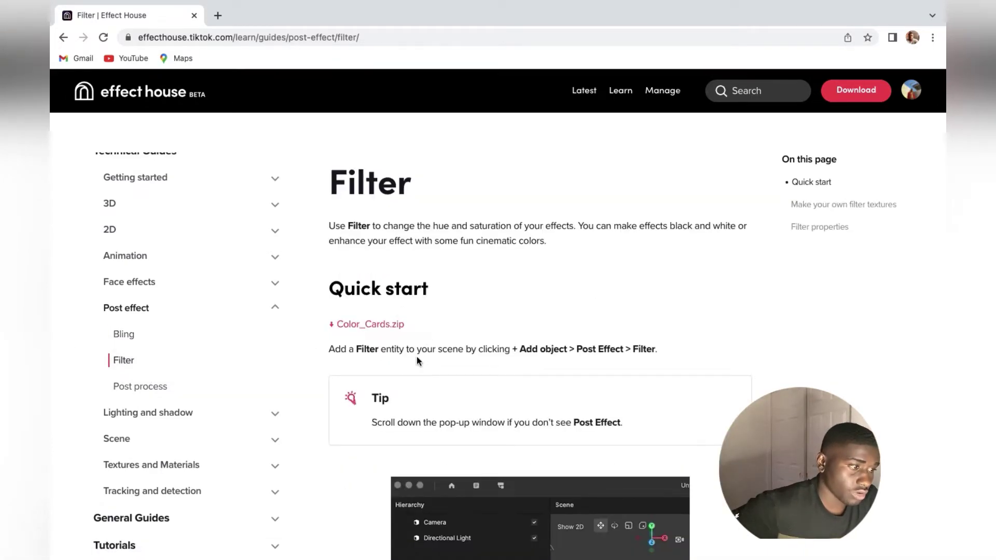
Read through the Filter guide's instructions for making custom filter textures, down to the example colorcard
scroll(416, 357, down, 8)
scroll(416, 357, down, 20)
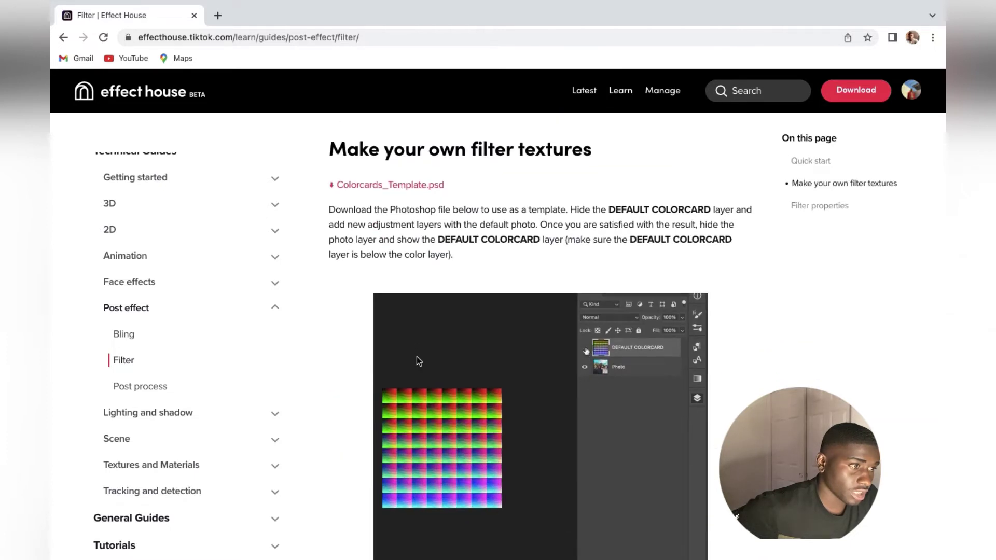
scroll(416, 357, down, 1)
scroll(449, 462, up, 1)
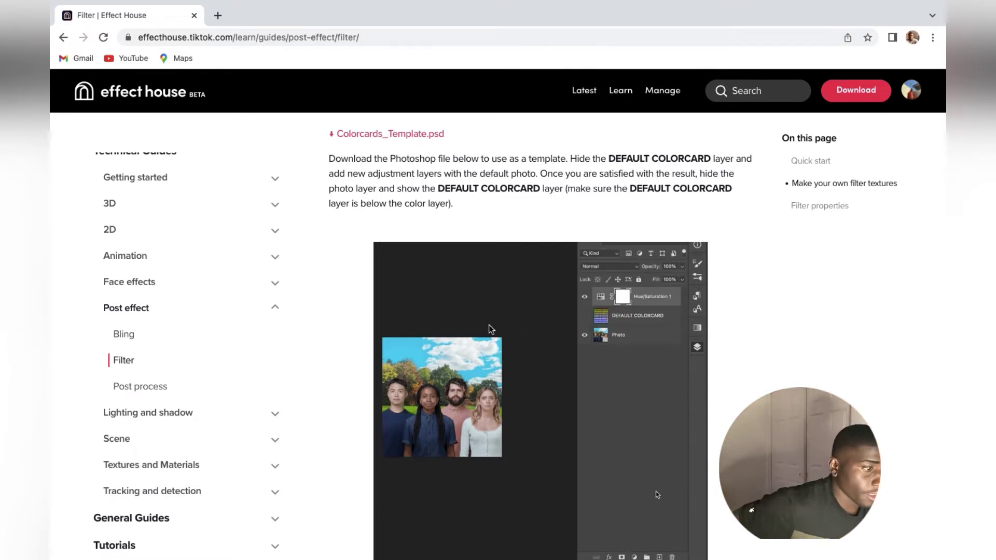
scroll(570, 369, down, 4)
scroll(579, 394, up, 3)
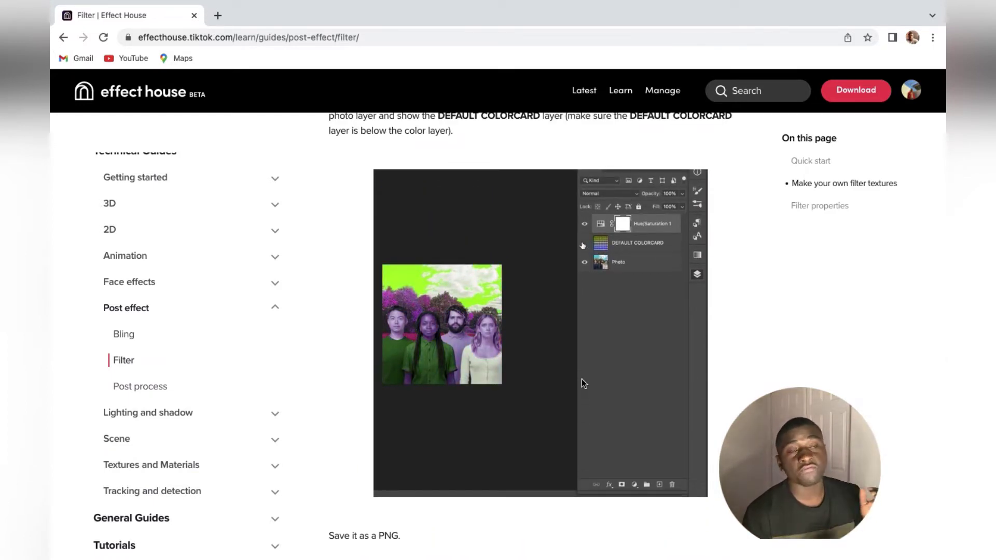
scroll(582, 380, down, 6)
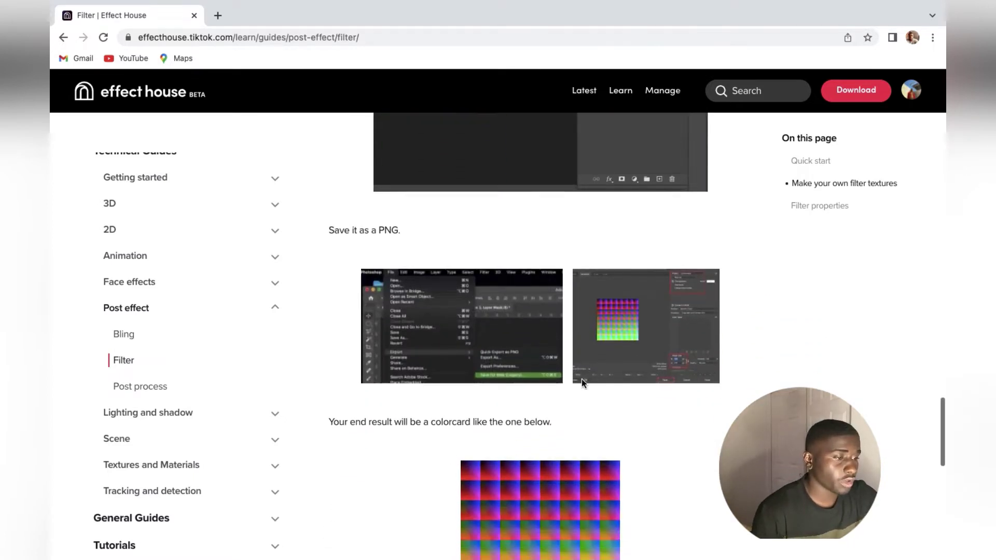
scroll(581, 379, down, 8)
scroll(582, 381, up, 3)
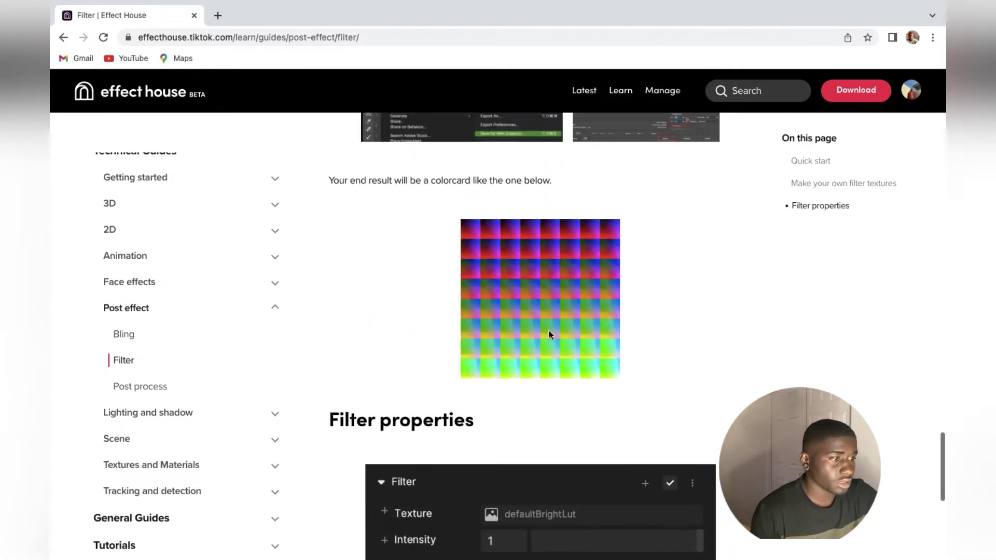
Save the example colorcard image from the Filter guide to the Downloads folder
right_click(518, 293)
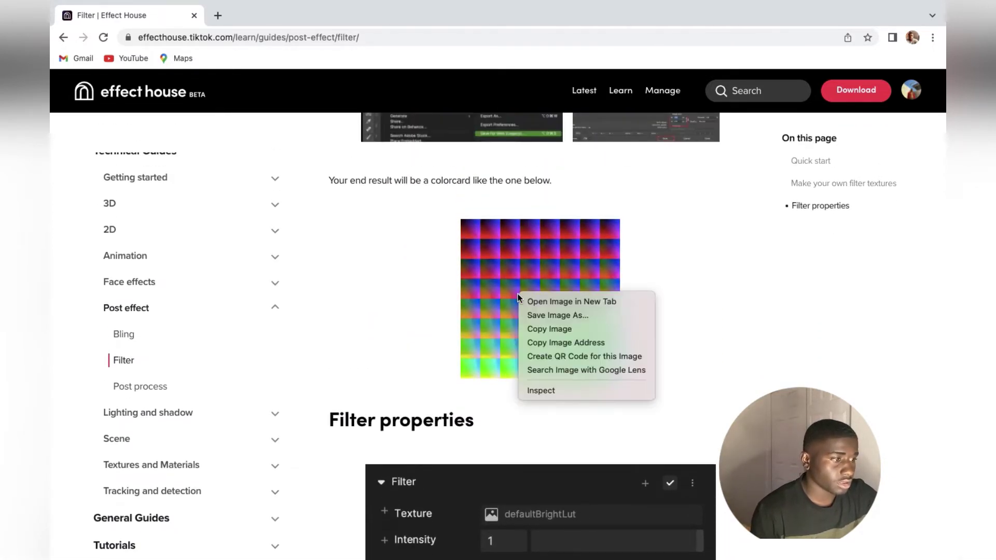
click(546, 316)
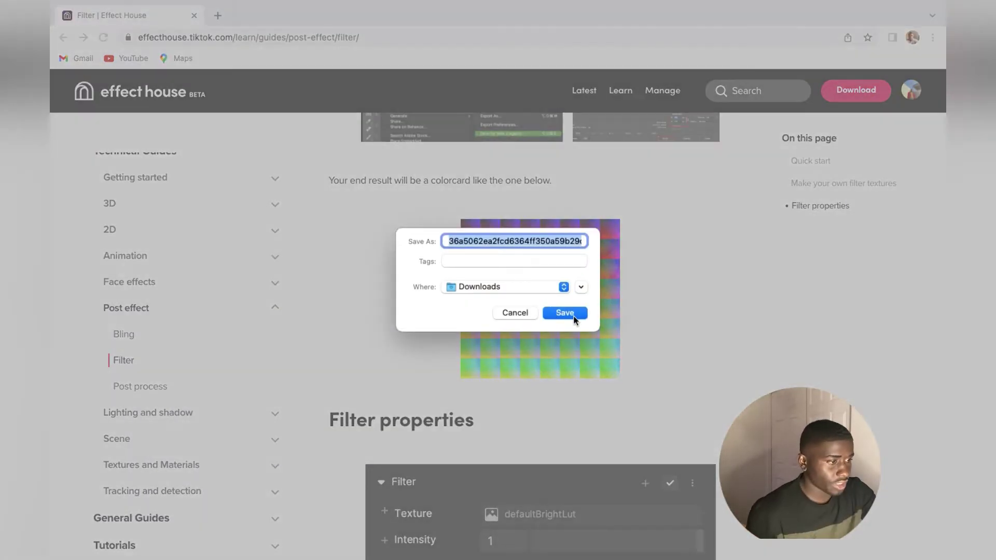
click(565, 312)
Download Color_Cards.zip from the Filter guide's Quick start section and dismiss the downloads bar
scroll(574, 315, up, 4)
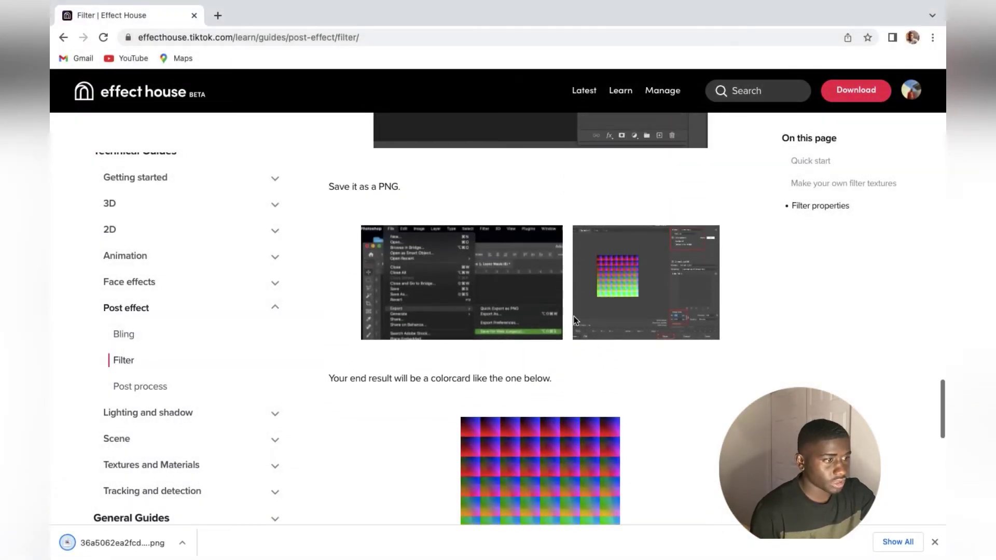
scroll(574, 320, up, 5)
scroll(574, 320, down, 15)
scroll(574, 320, up, 12)
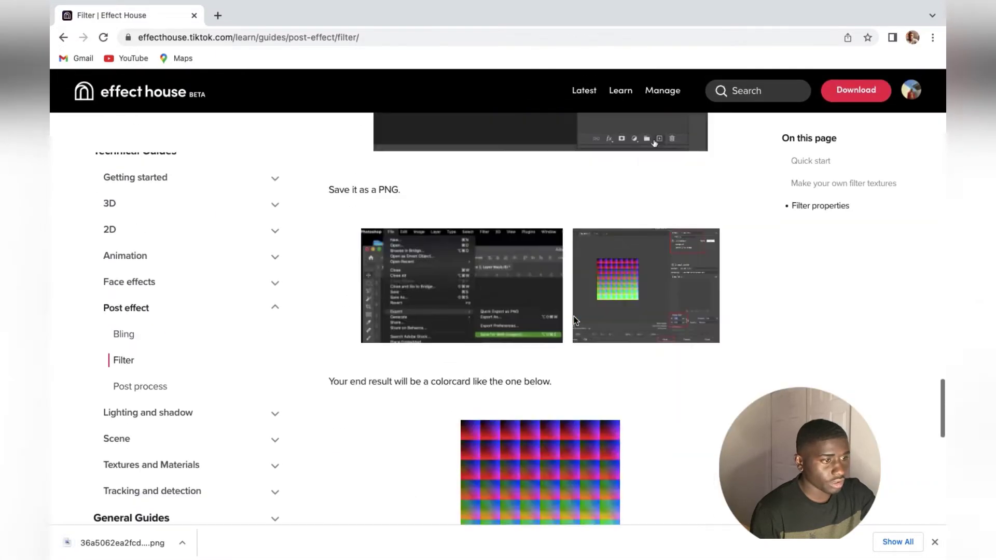
scroll(574, 320, up, 8)
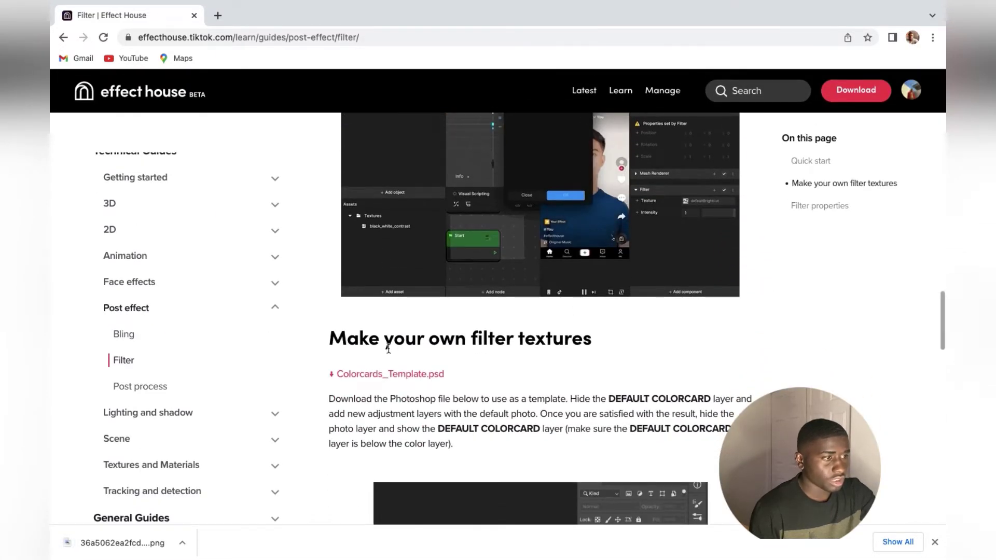
scroll(488, 264, up, 20)
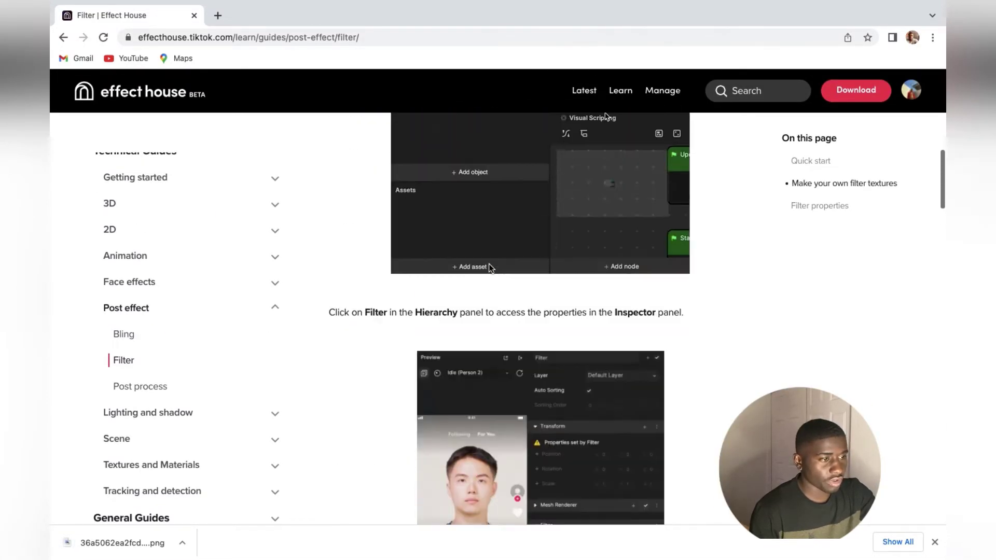
scroll(489, 268, up, 1)
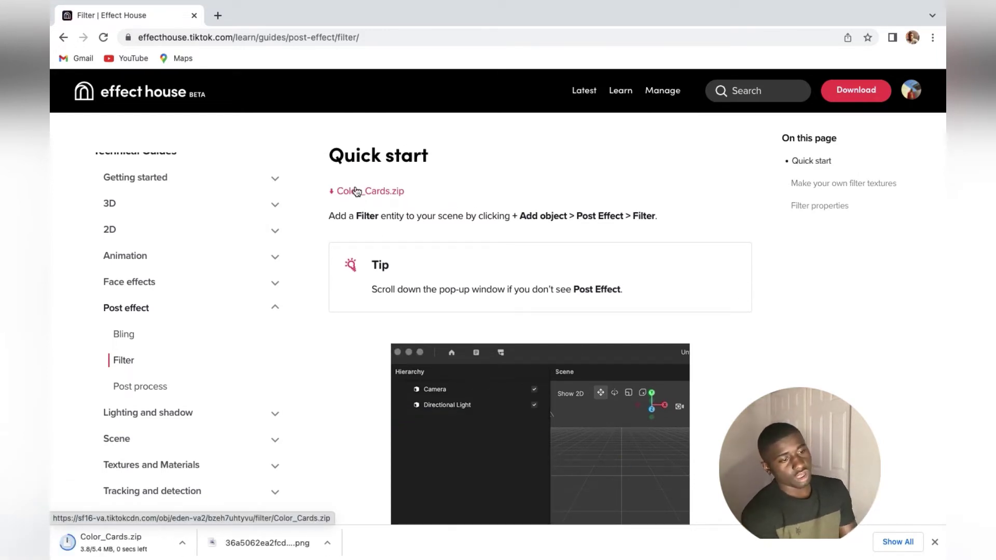
click(935, 541)
Switch to Finder, extract Color_Cards.zip in the Downloads folder and expand the extracted Color_Cards folder
mouse_move(185, 3)
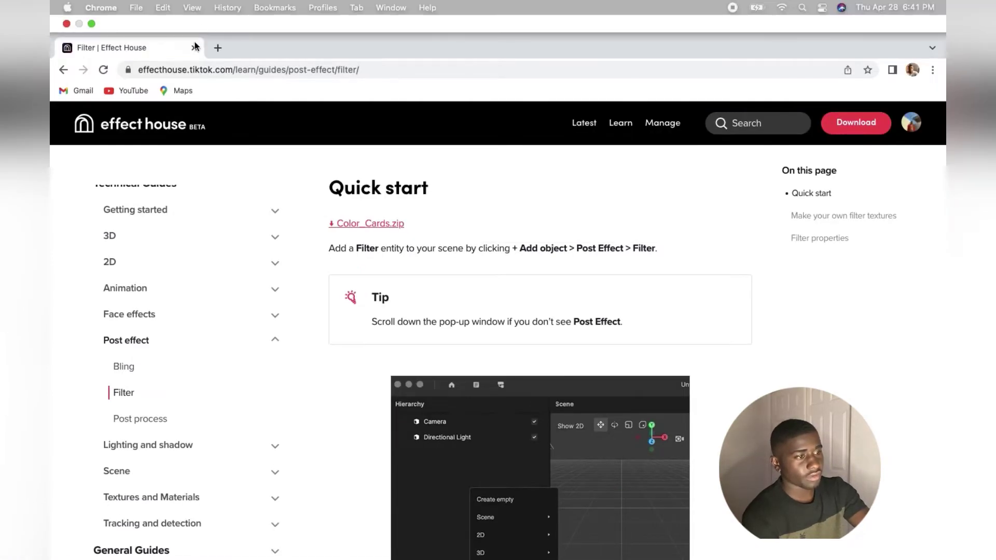
key(ctrl+Left)
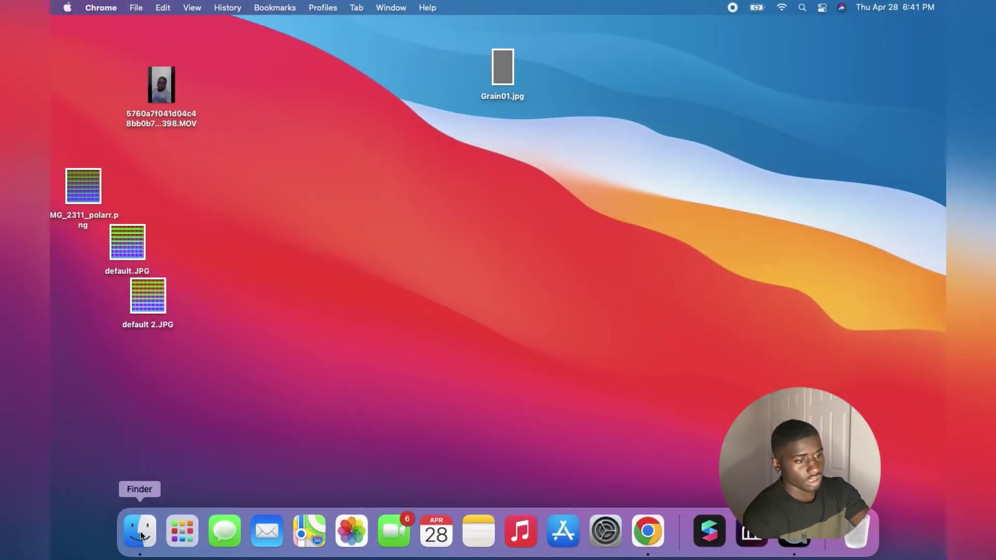
click(135, 533)
click(144, 524)
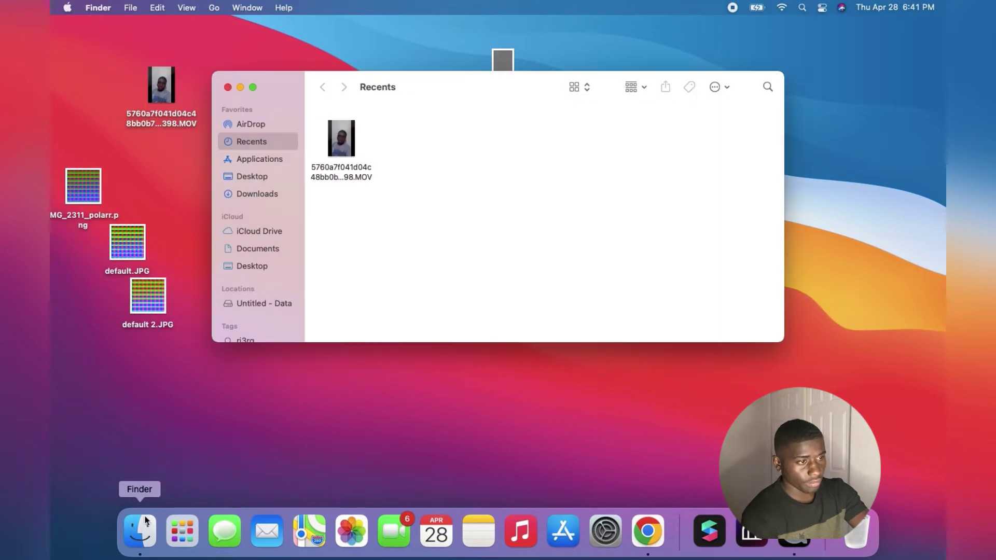
click(259, 200)
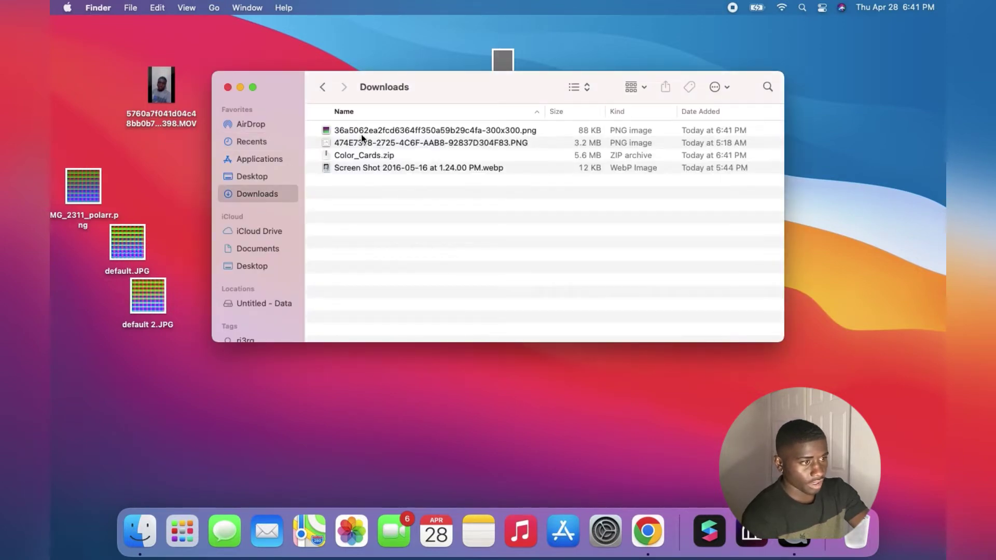
click(354, 154)
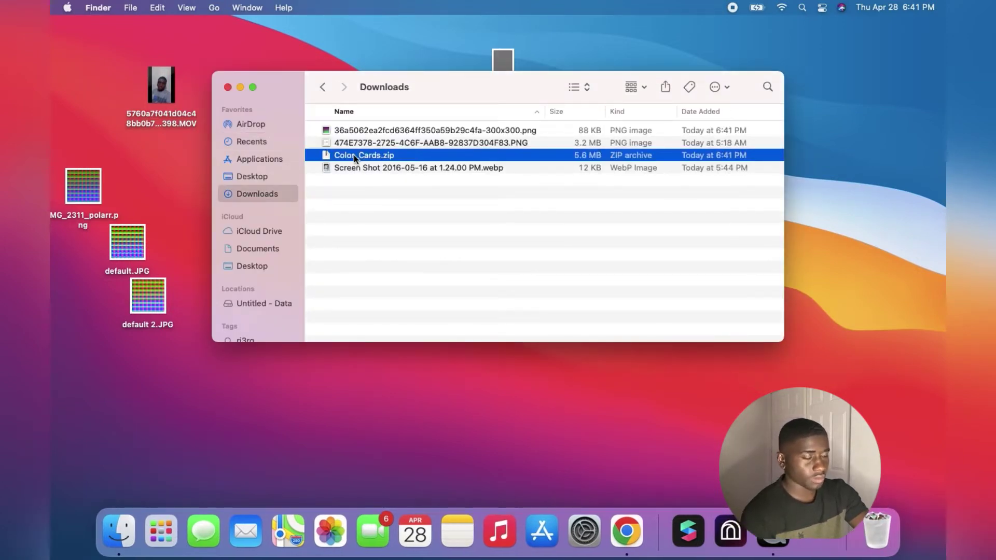
double_click(400, 157)
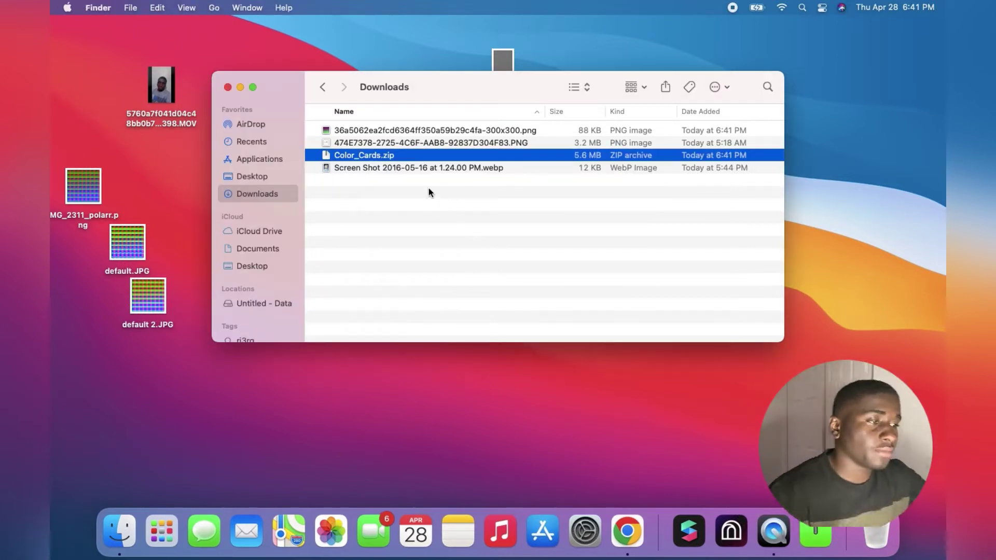
key(Right)
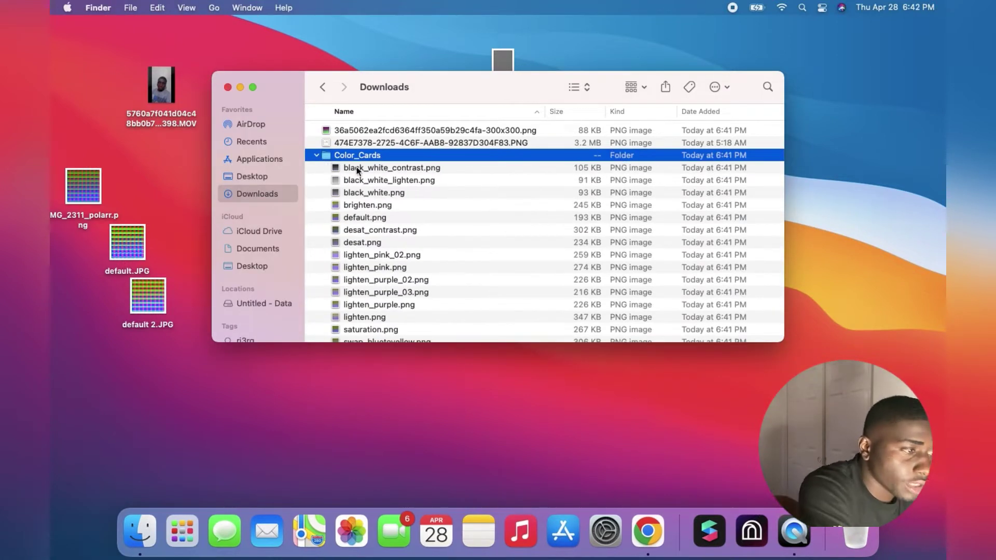
Look through the color card images in the Color_Cards folder and select default.png
scroll(347, 232, down, 2)
scroll(347, 231, up, 2)
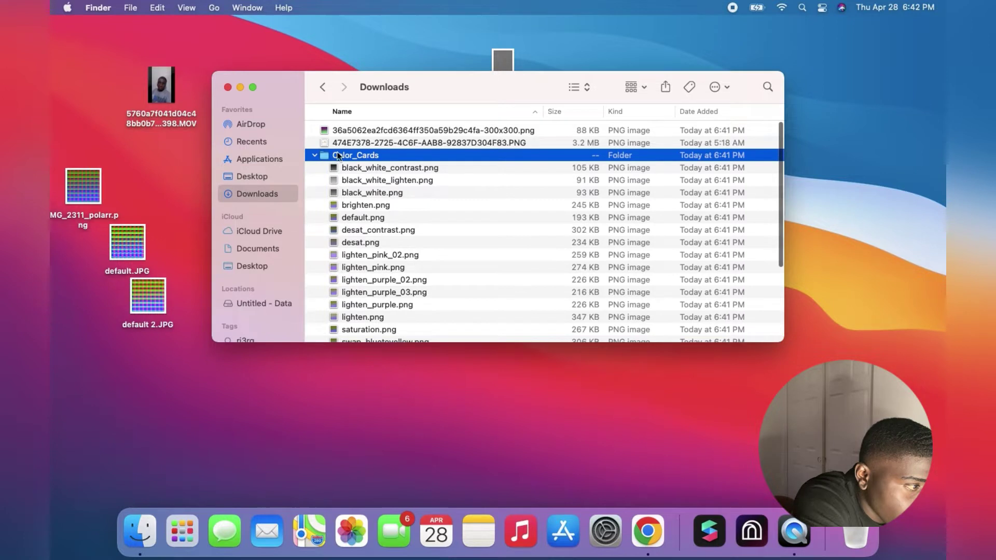
scroll(366, 182, down, 8)
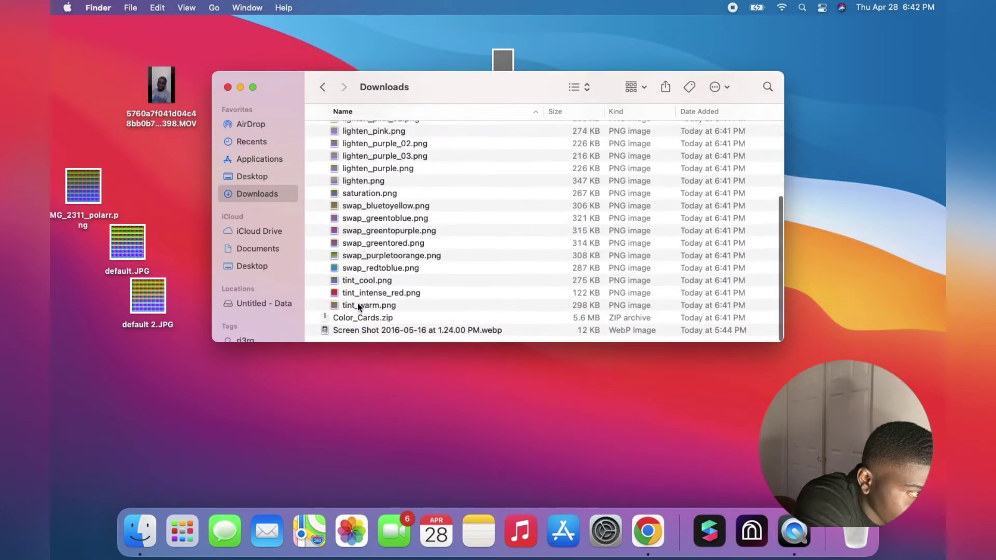
scroll(364, 253, up, 8)
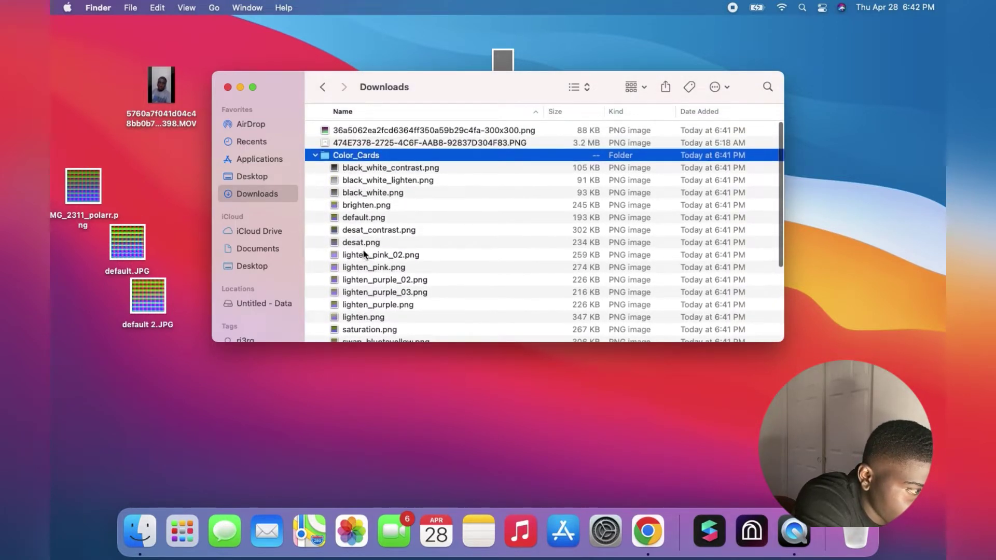
click(381, 219)
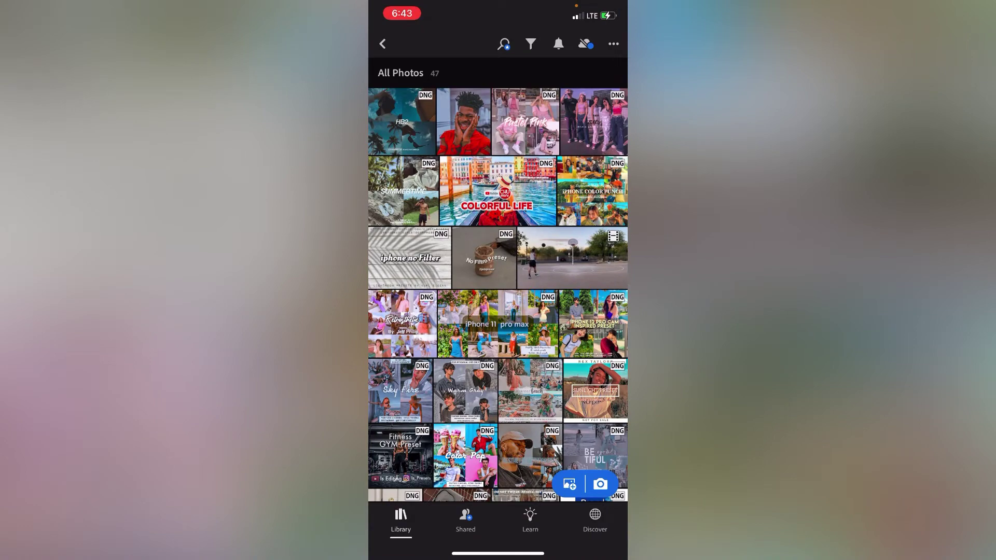
Delete the portrait of the man in red from All Photos and return to the Library overview
click(463, 122)
click(575, 519)
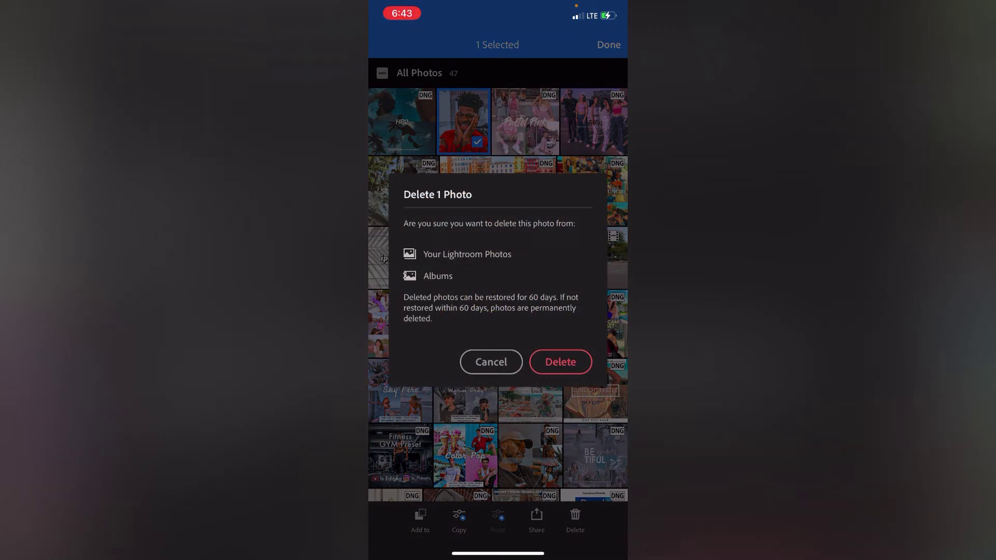
click(560, 361)
click(382, 42)
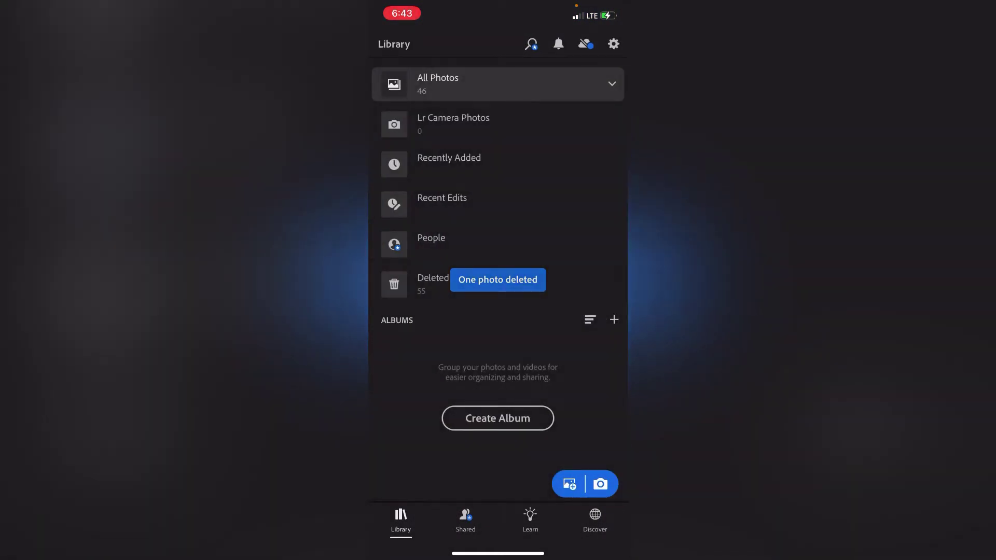
Add the photo of the man in a red jacket and beanie to the library and open it for editing
click(569, 484)
click(459, 456)
scroll(498, 280, down, 3)
click(506, 283)
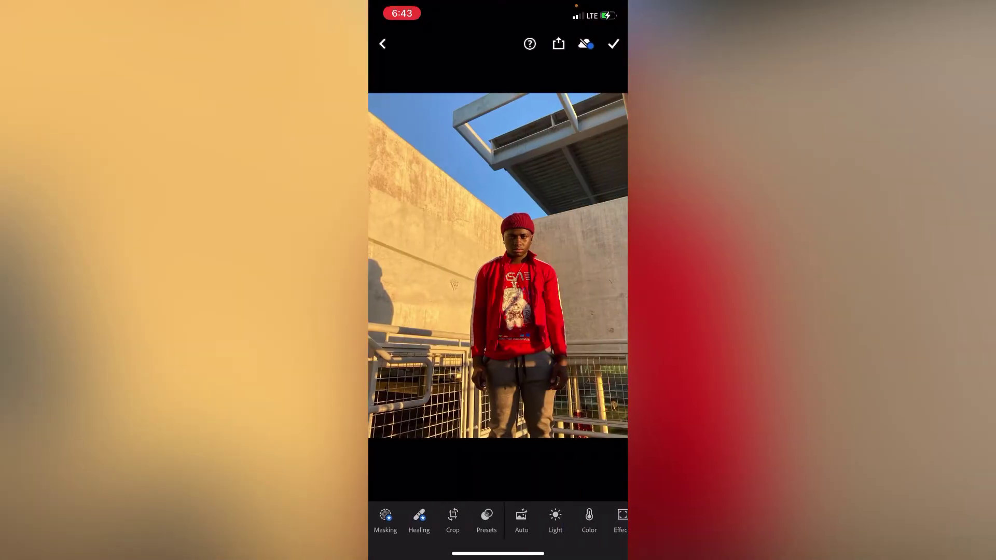
Set the photo's exposure to +0.17 and its contrast to -35 in the Light adjustments
drag(570, 519, 511, 519)
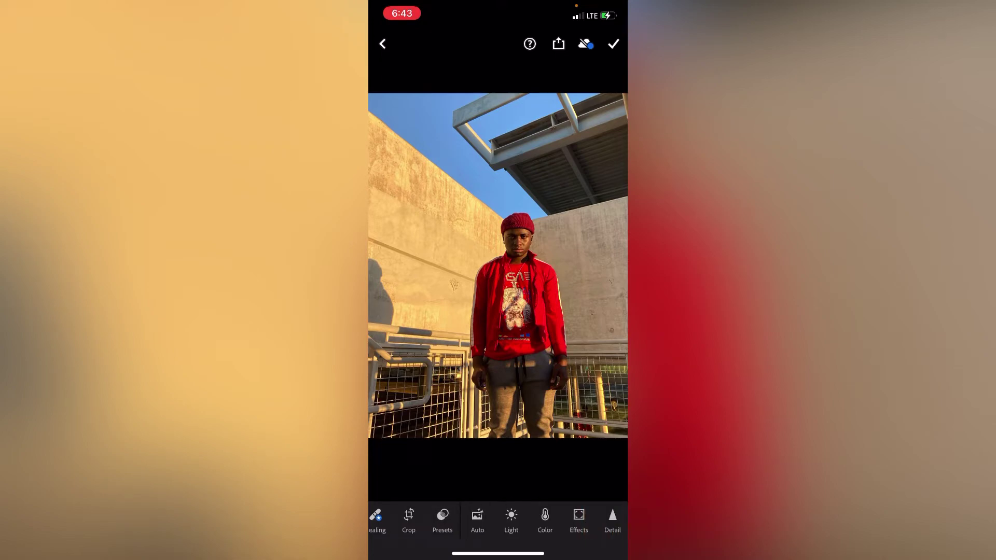
click(495, 518)
drag(498, 412, 425, 445)
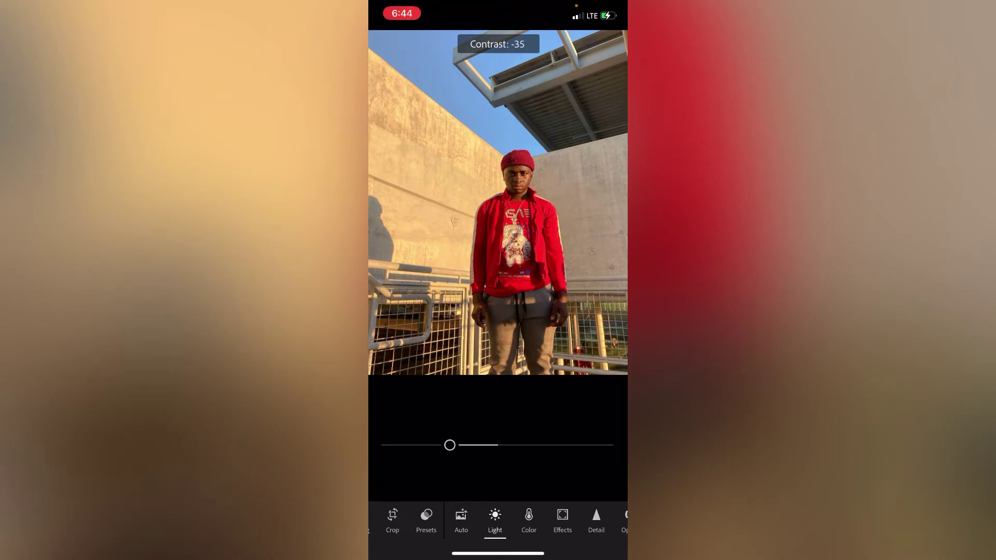
drag(450, 445, 449, 445)
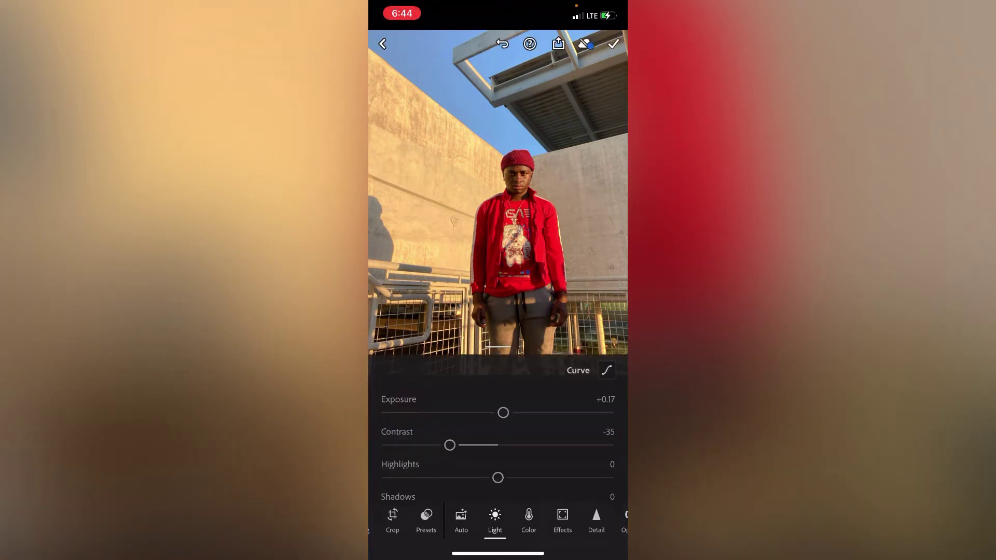
Lower the photo's highlights strongly, raise the shadows to +6 and set the whites to -25
scroll(498, 430, down, 1)
drag(498, 458, 409, 457)
scroll(498, 430, down, 2)
drag(498, 440, 463, 438)
scroll(498, 428, down, 2)
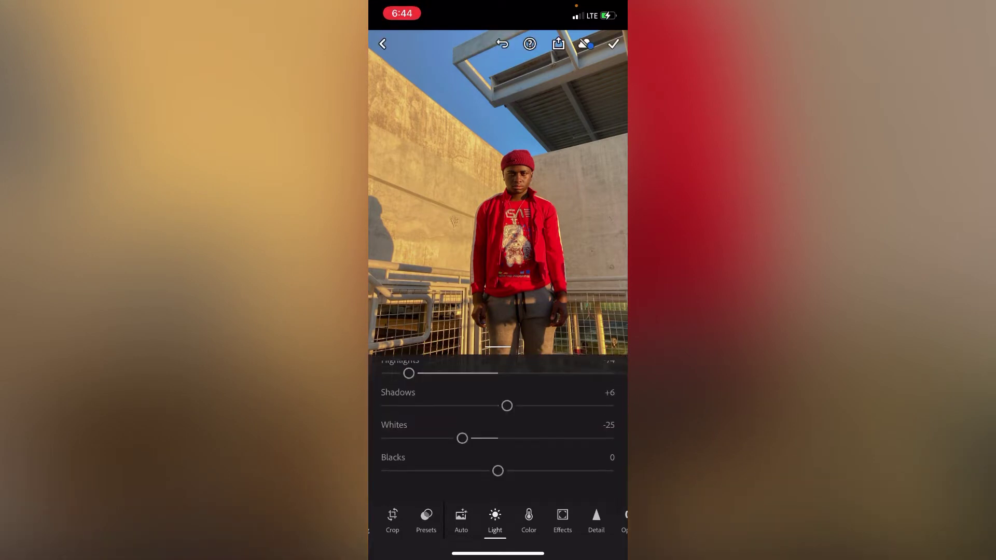
Open the photo's Color adjustments
click(529, 518)
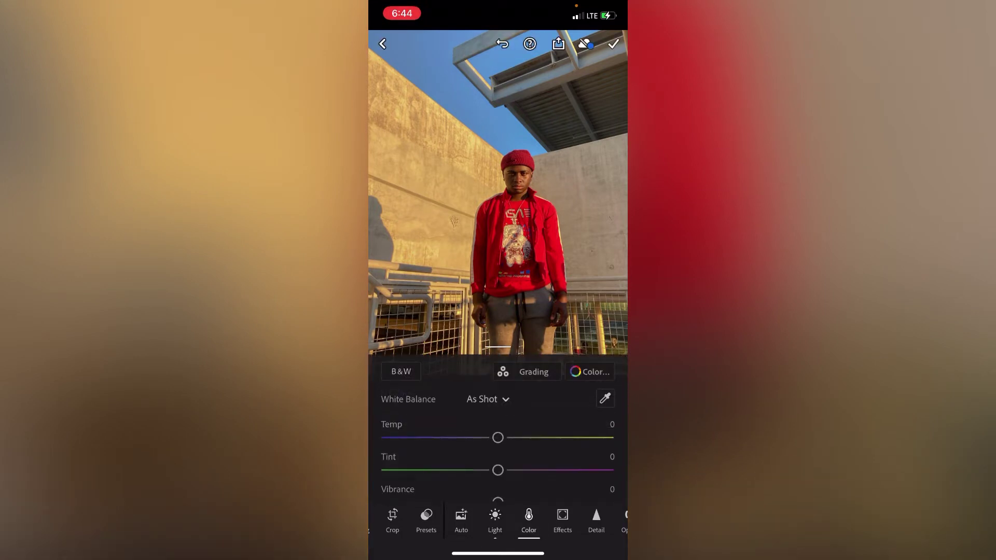